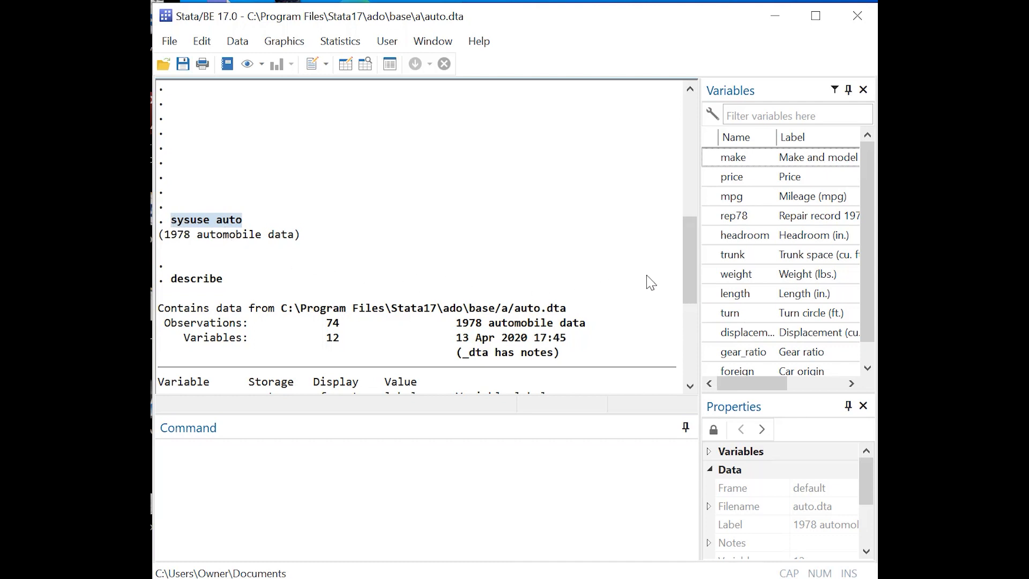
Step: Regress mpg on weight, length and the factor variable i.foreign
left_click_drag(689, 271, 688, 325)
scroll(633, 305, "down", 2)
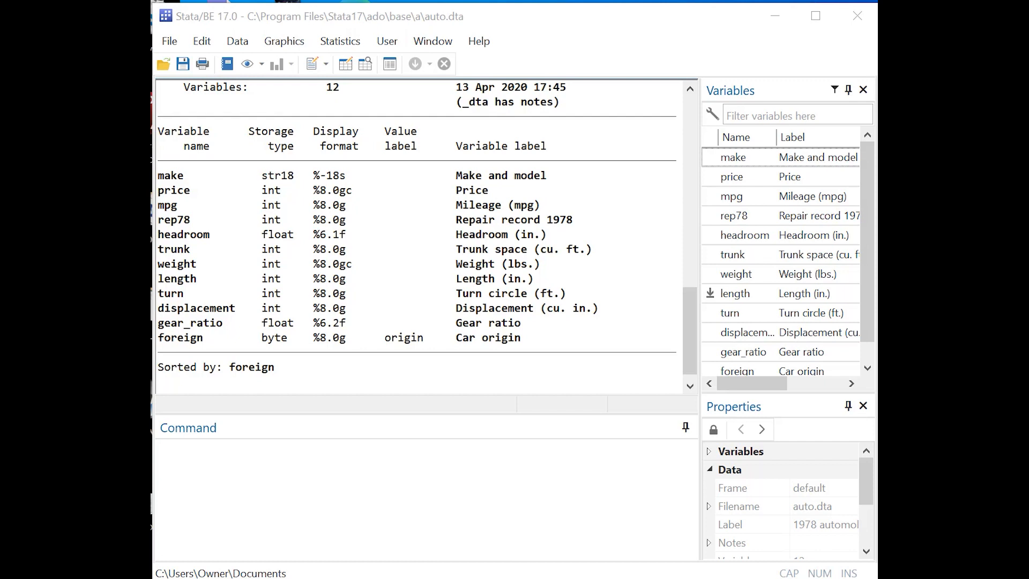
left_click(504, 470)
type("regress mpg weight length i.foreign")
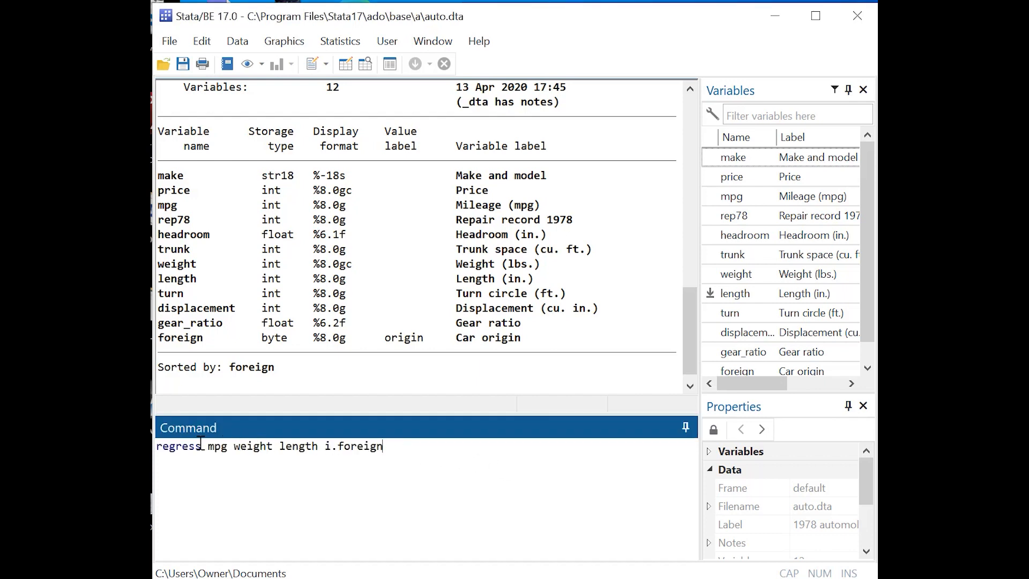
left_click_drag(203, 446, 226, 445)
left_click(229, 447)
left_click_drag(236, 447, 266, 448)
left_click_drag(336, 446, 329, 446)
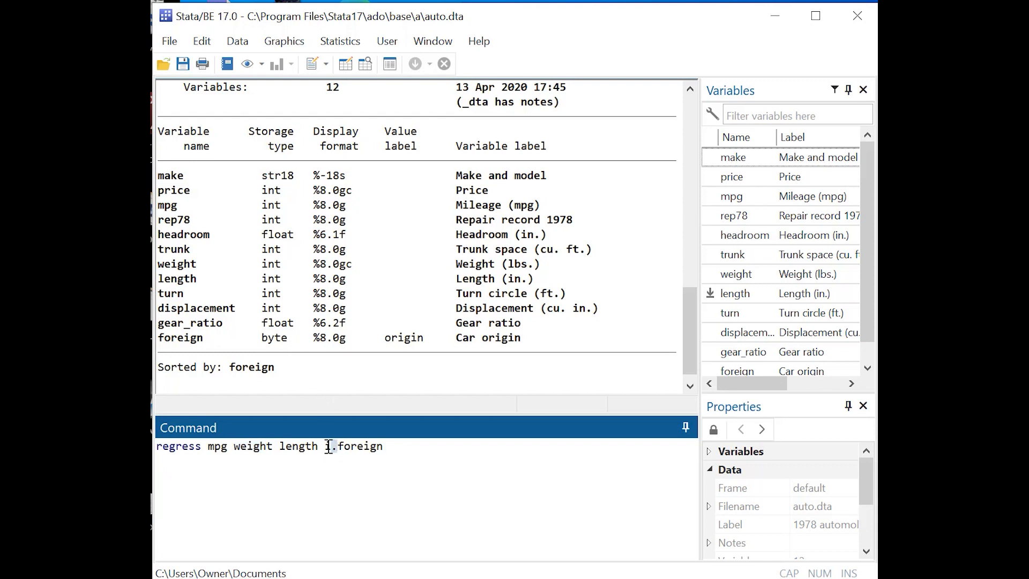
left_click(400, 446)
key("Return")
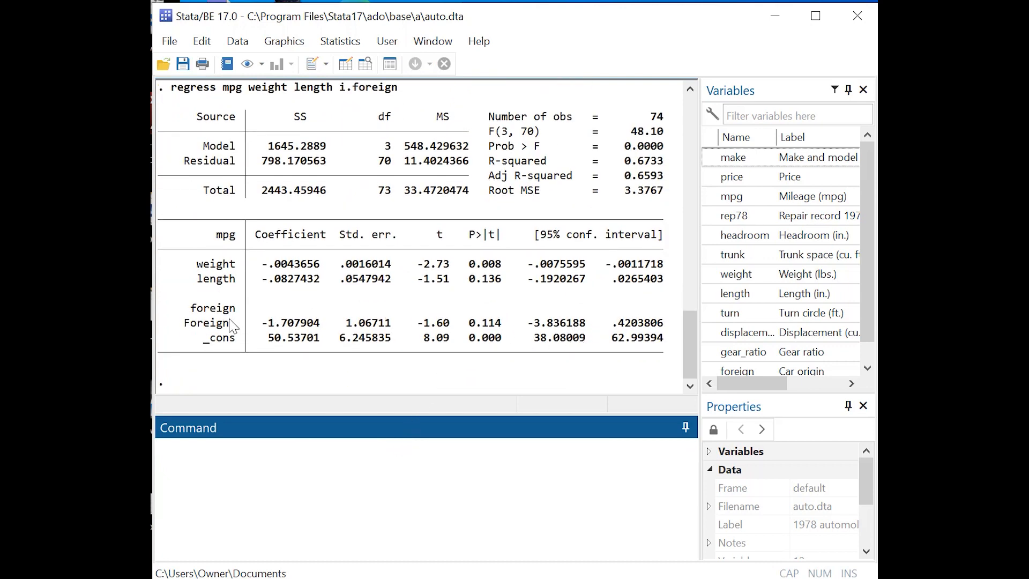
Step: Check the Foreign coefficient's p-value in the regression output and compute the model's variance inflation factors with vif
left_click_drag(229, 328, 184, 328)
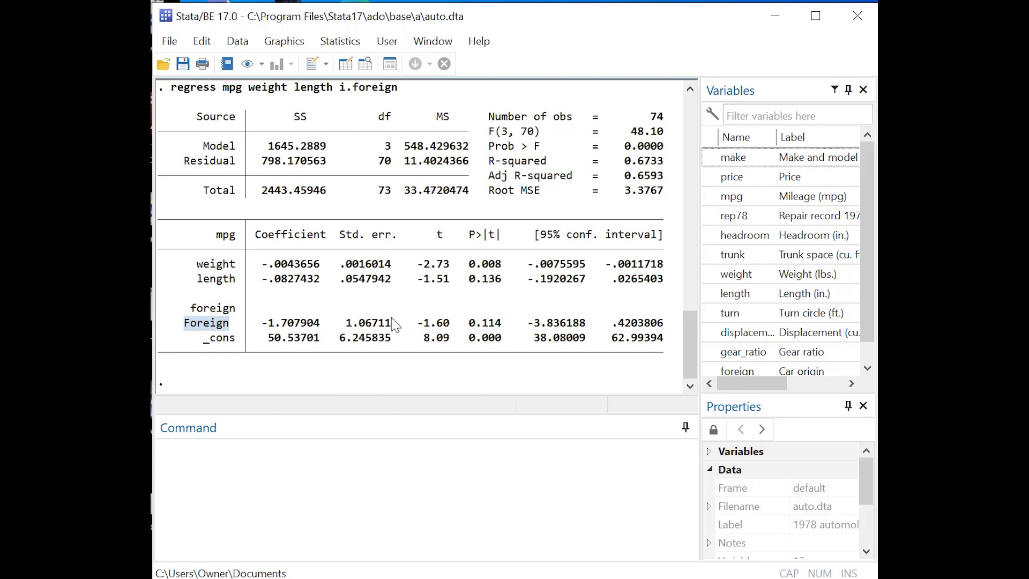
left_click_drag(504, 325, 470, 324)
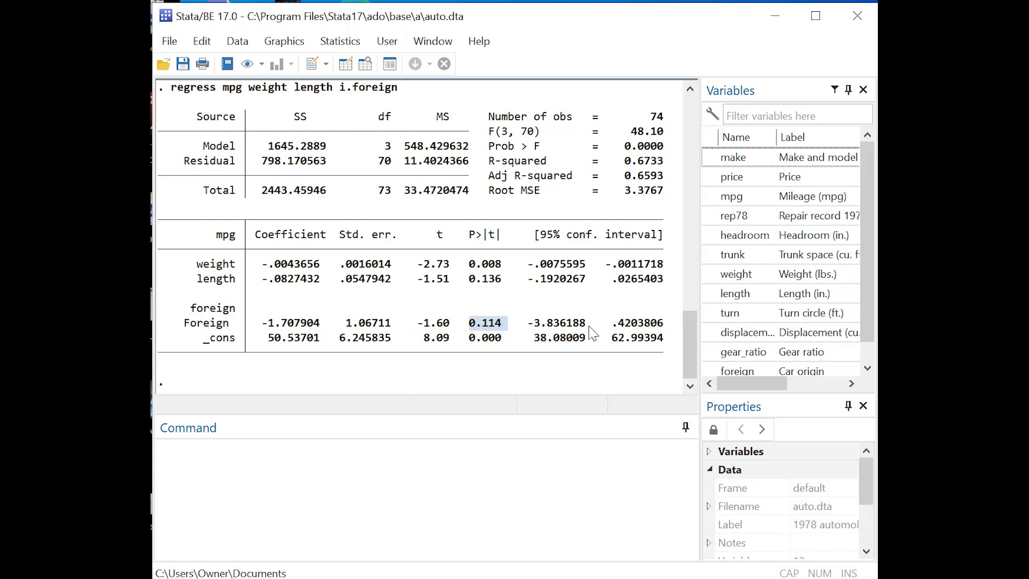
left_click_drag(687, 349, 687, 342)
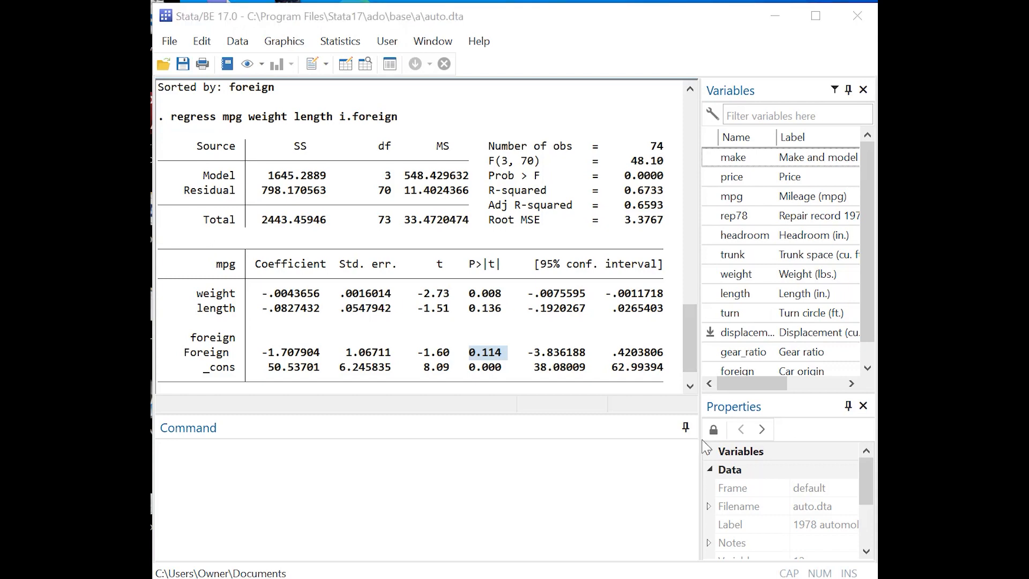
left_click(512, 468)
type("vif")
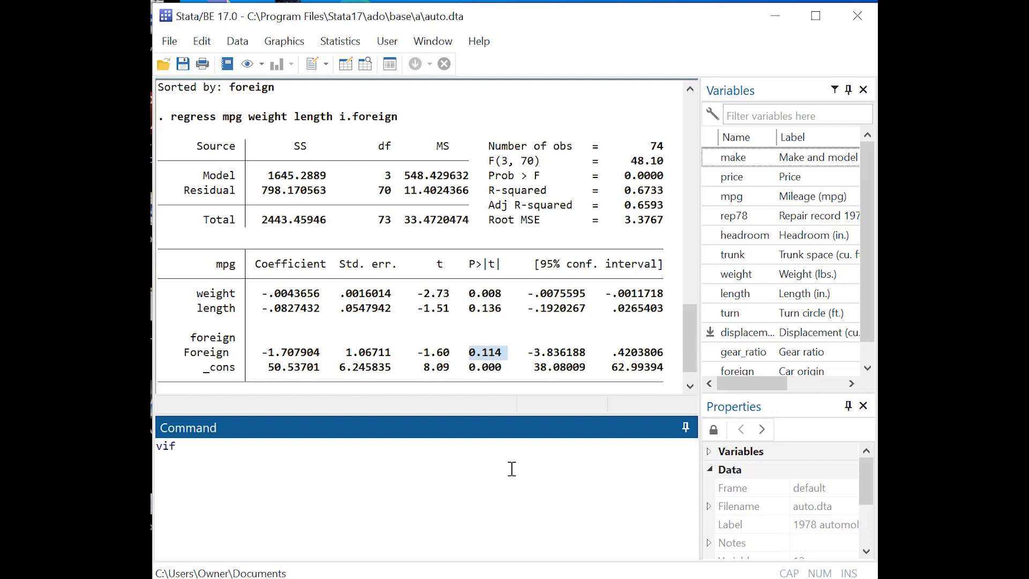
key("Return")
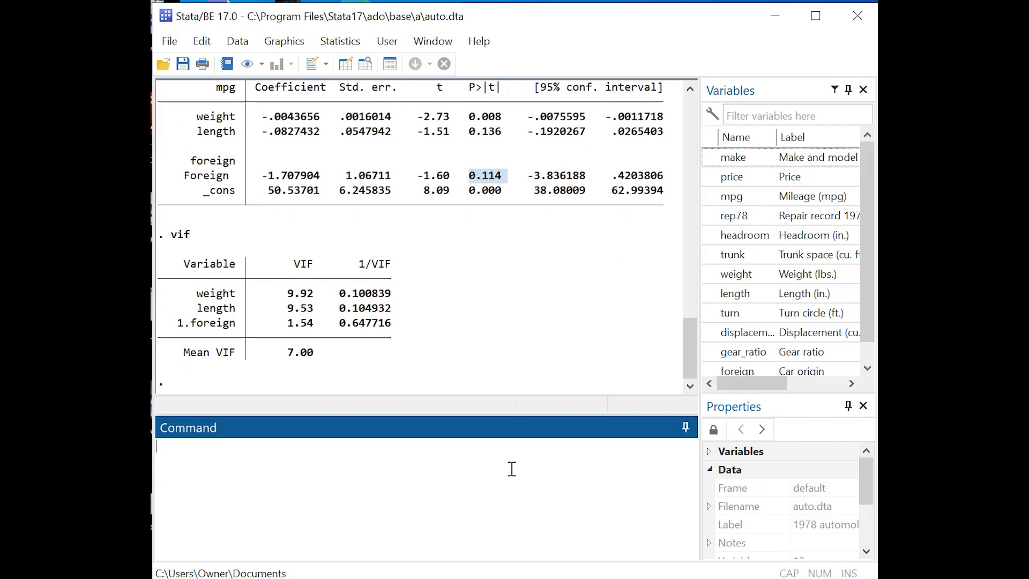
Step: Review the VIFs of weight and length, and run pwcorr on these two variables with the sig option
left_click_drag(320, 293, 294, 294)
left_click(304, 309)
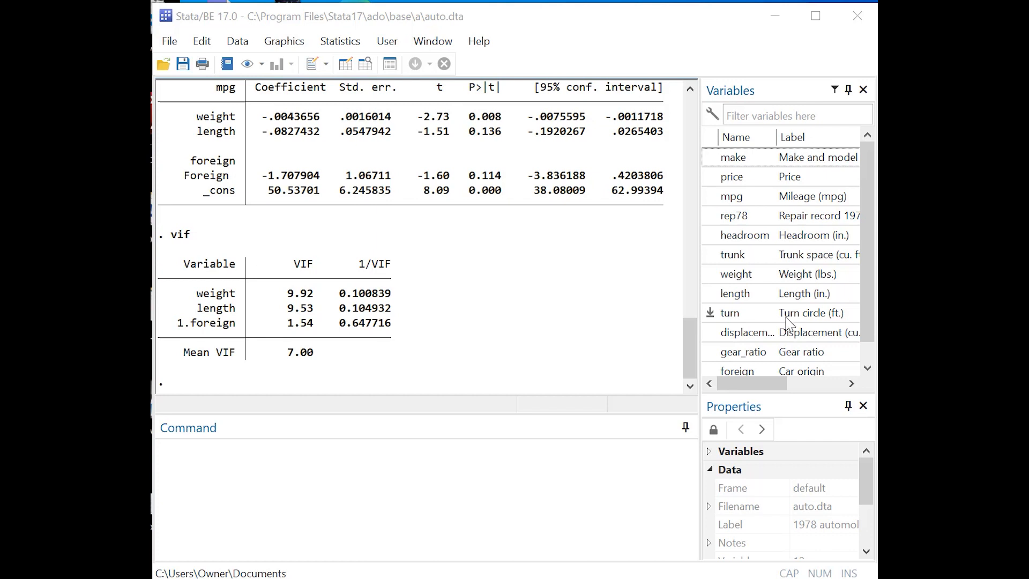
mouse_move(287, 309)
left_mouse_down()
mouse_move(316, 310)
mouse_move(287, 294)
left_mouse_up()
left_click(320, 321)
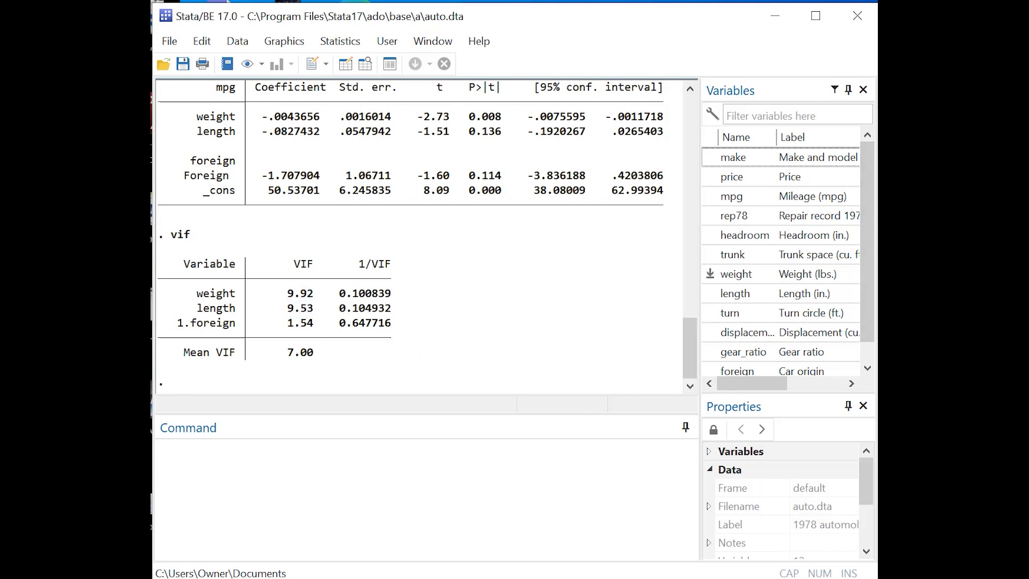
key("alt+Tab")
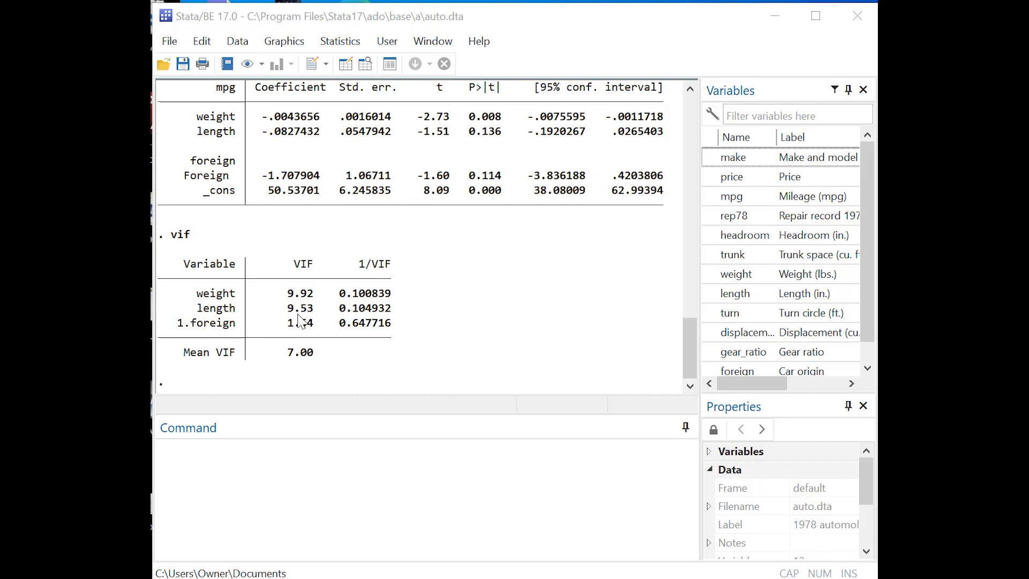
left_click(305, 480)
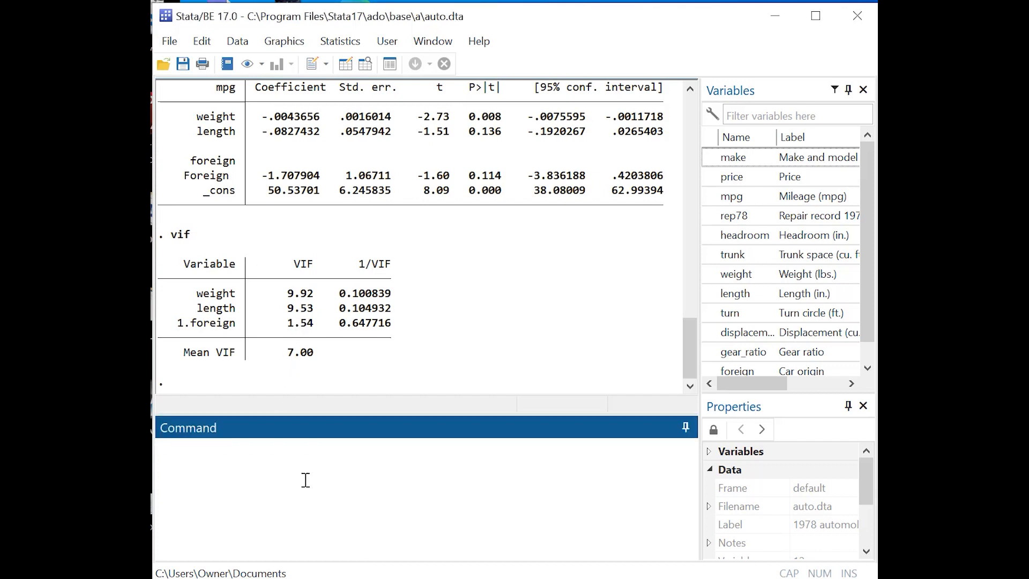
type("pwcorr weight length, sig")
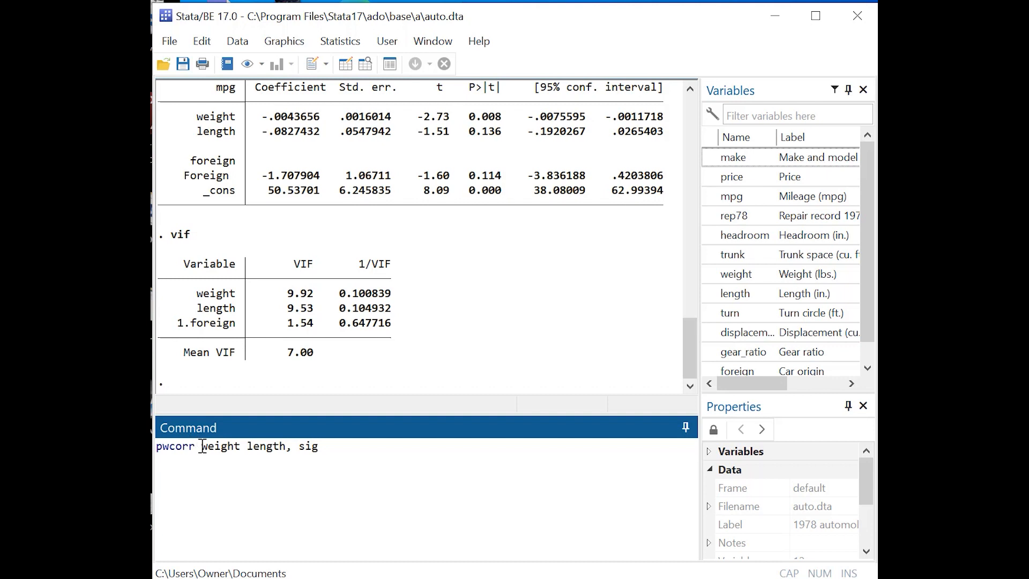
left_click_drag(202, 446, 234, 445)
left_click(283, 446)
left_click(195, 445)
left_click_drag(195, 446, 156, 446)
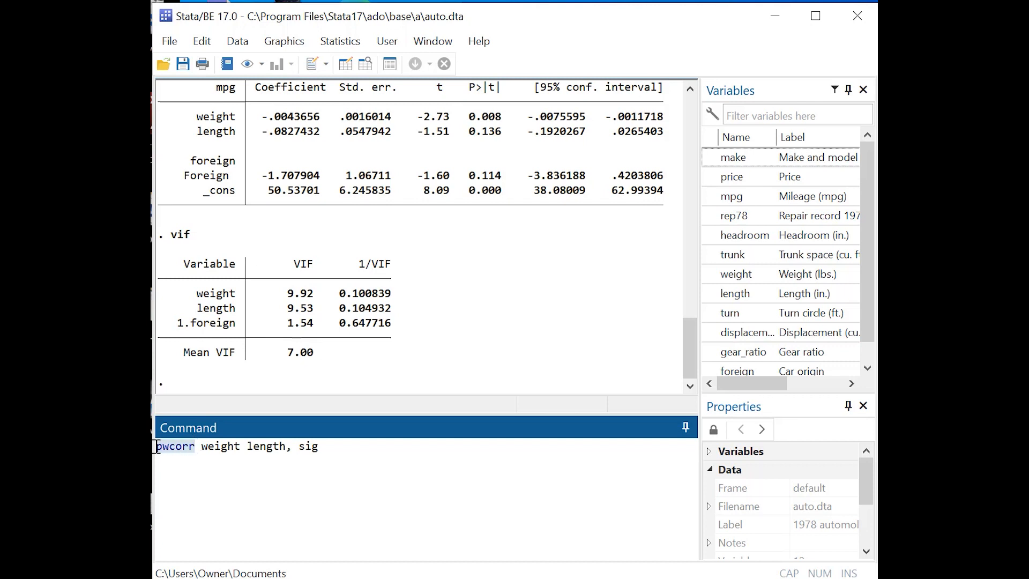
left_click(217, 447)
key("Return")
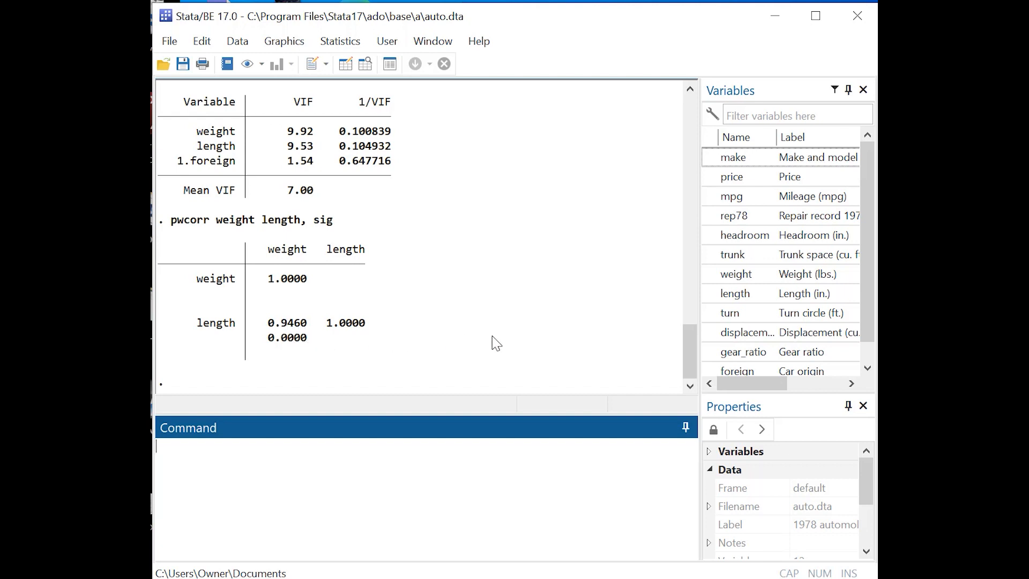
Step: Run a reduced regression of mpg on weight and i.foreign, leaving out length
left_click(878, 379)
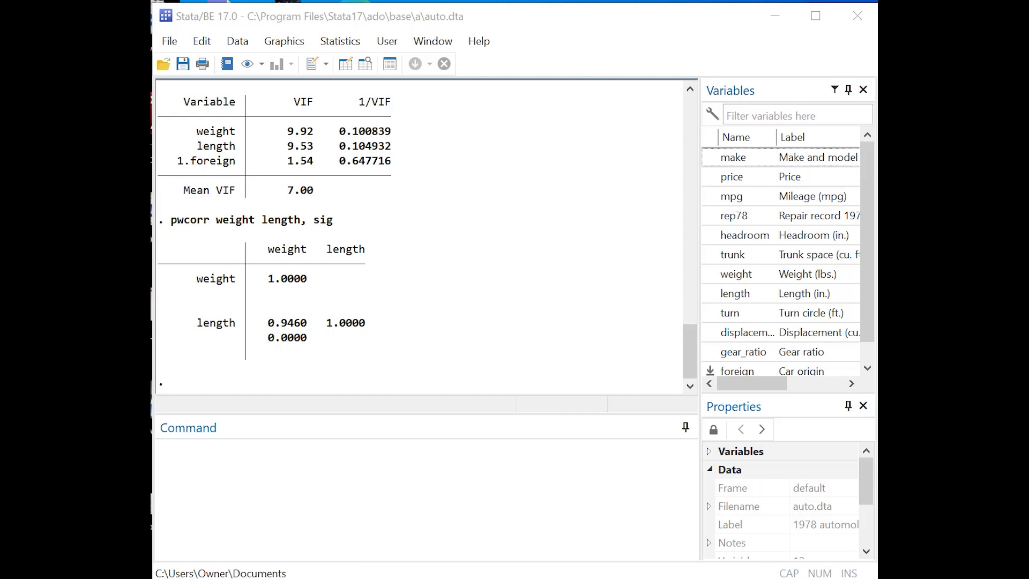
left_click(564, 515)
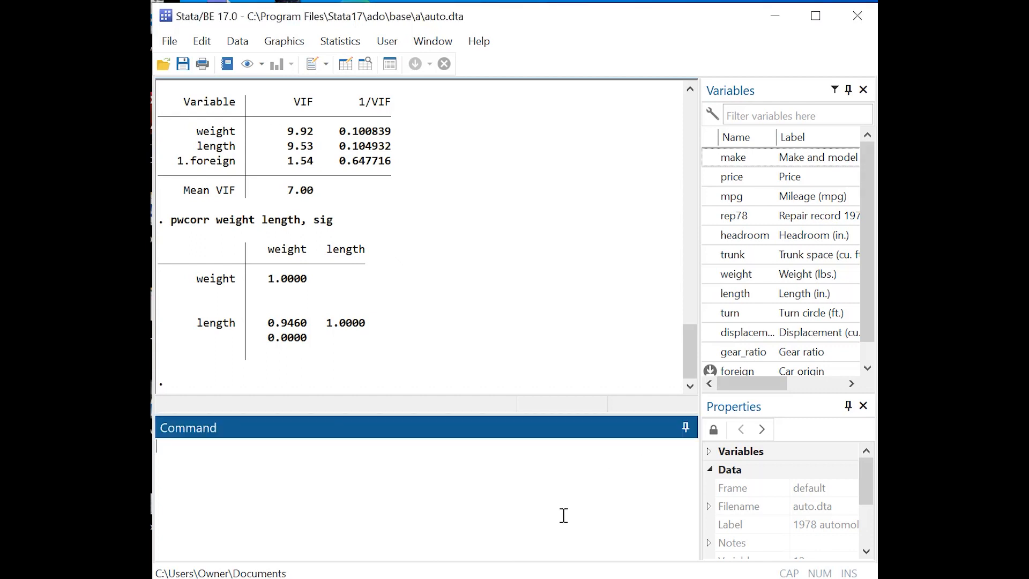
type("regress mpg weight i.foreign")
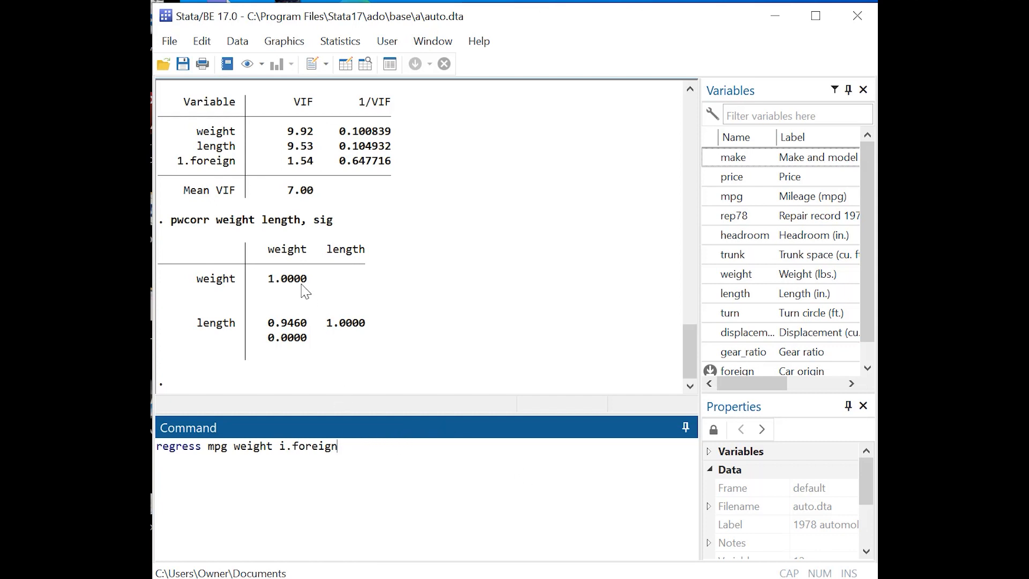
key("Return")
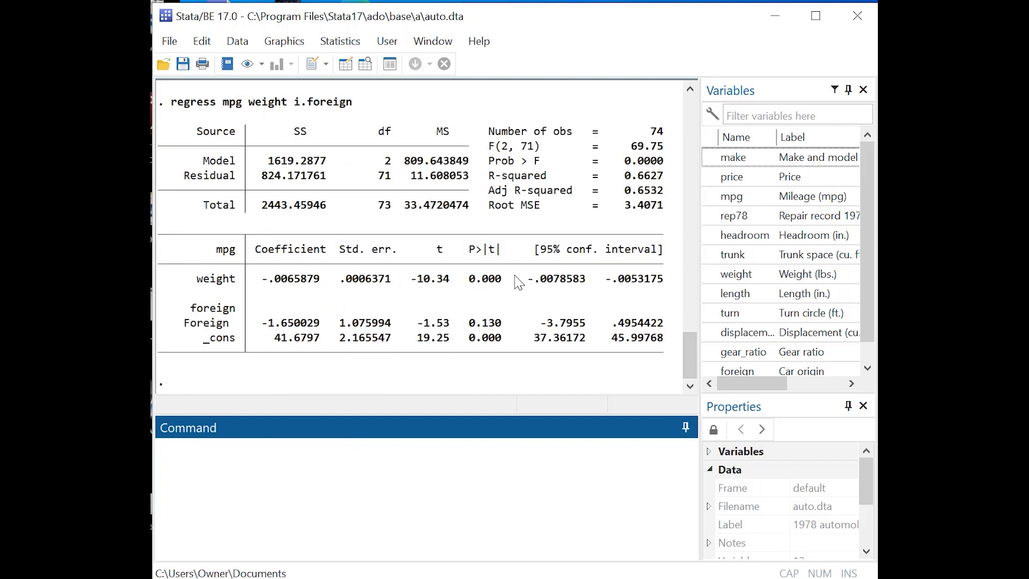
Step: Compare the reduced regression's p-values and R-squared with those of the first model, and compute its variance inflation factors with vif
left_click_drag(520, 279, 466, 280)
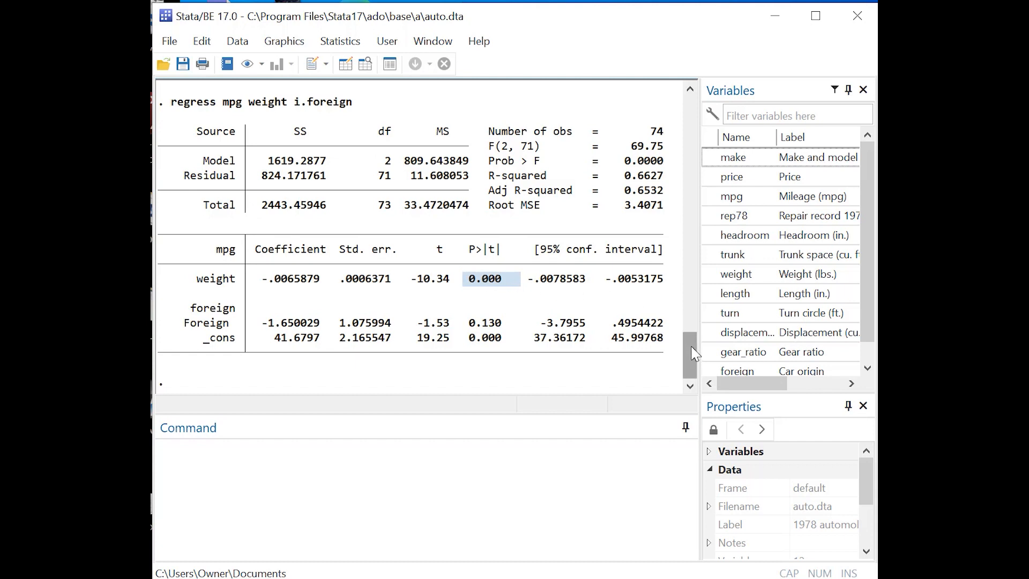
left_click_drag(691, 355, 694, 339)
left_click_drag(668, 278, 628, 281)
left_click(652, 297)
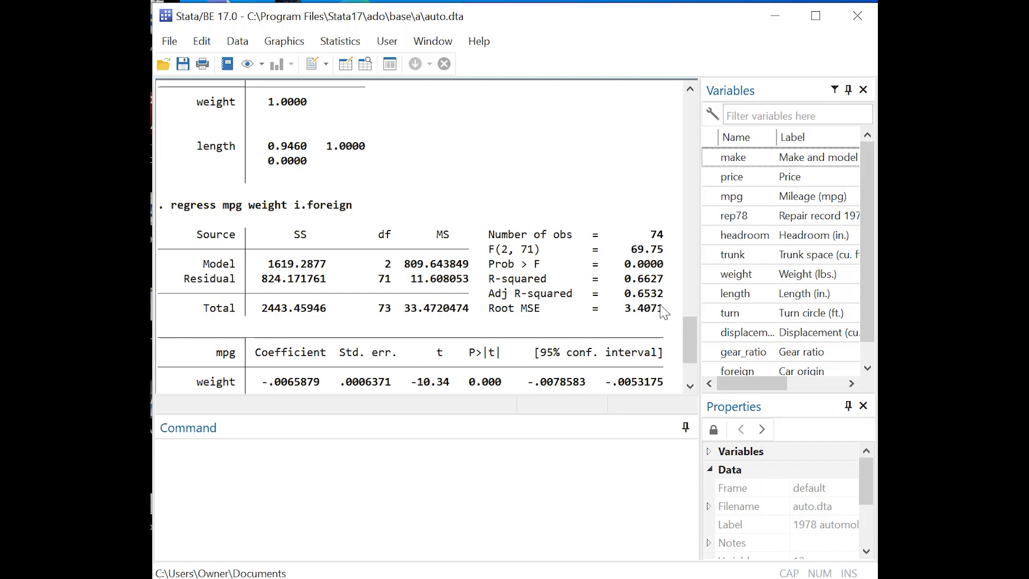
mouse_move(689, 343)
left_mouse_down()
mouse_move(689, 353)
mouse_move(685, 343)
left_mouse_up()
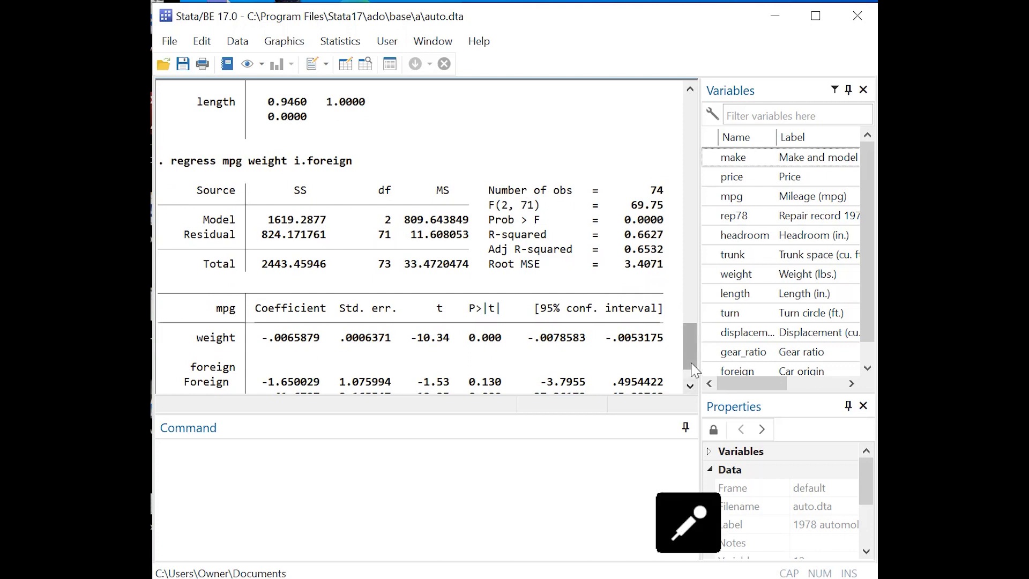
left_click_drag(691, 370, 687, 275)
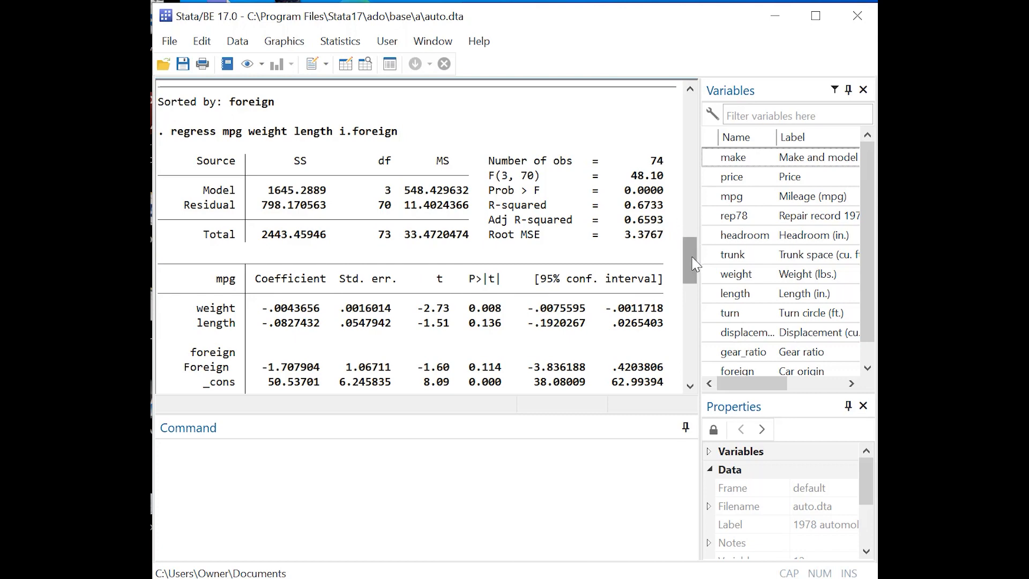
left_click_drag(691, 256, 688, 353)
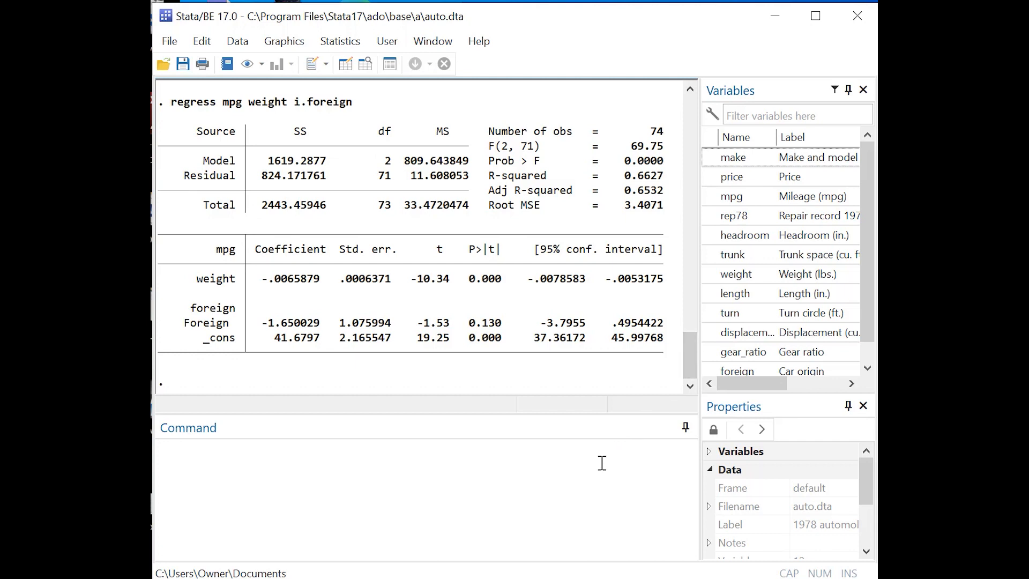
left_click(602, 463)
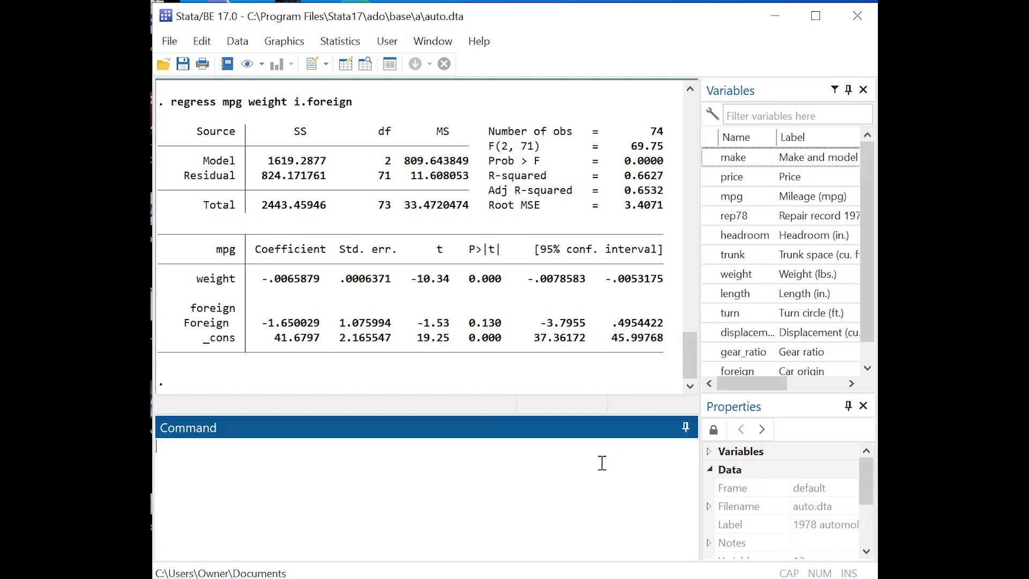
key("Return")
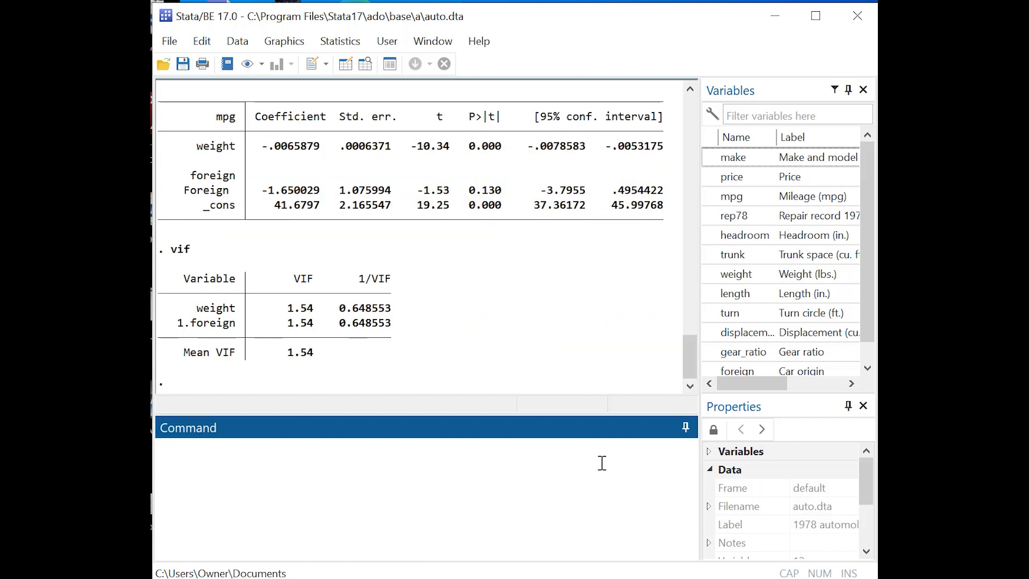